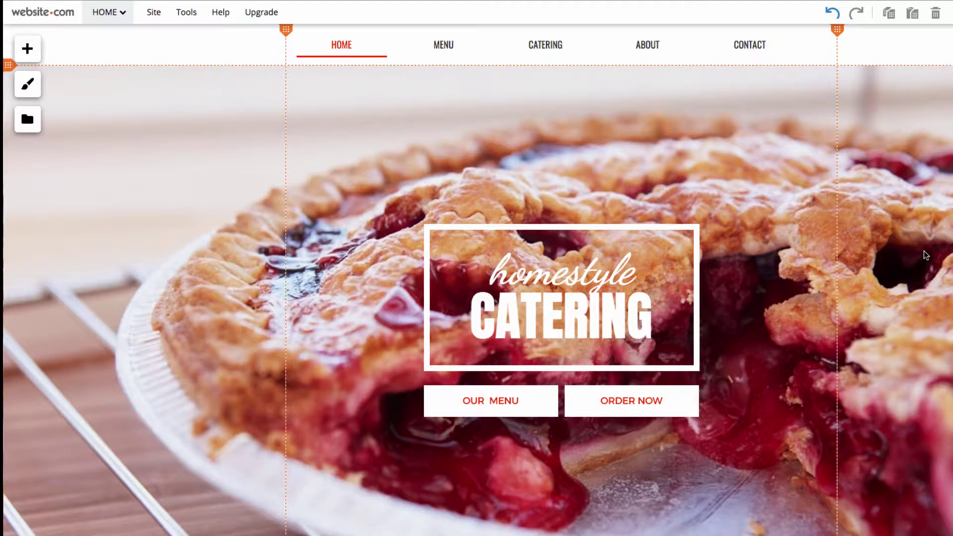
# Step: Jump to the CONTACT section from the pages list and delete its existing order form
pyautogui.click(96, 7)
pyautogui.click(91, 251)
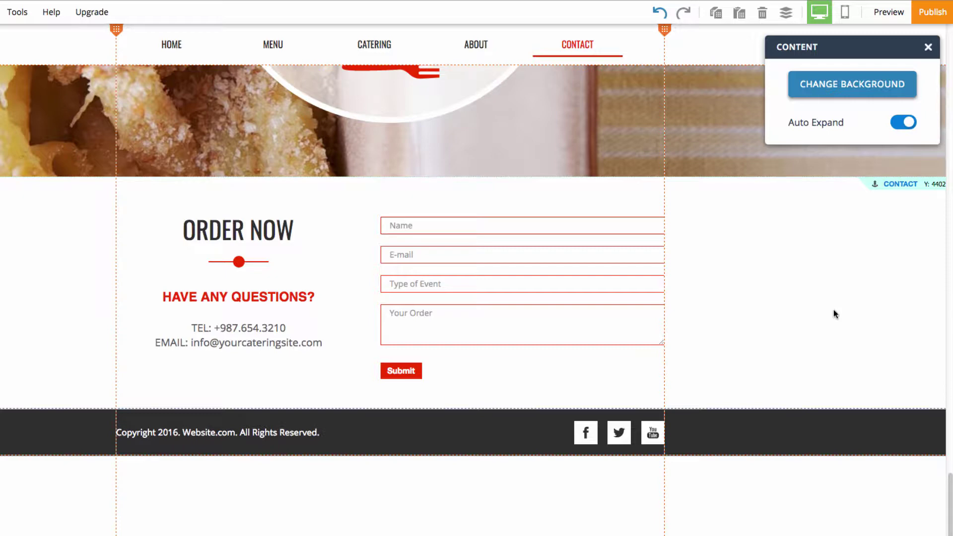
pyautogui.click(597, 294)
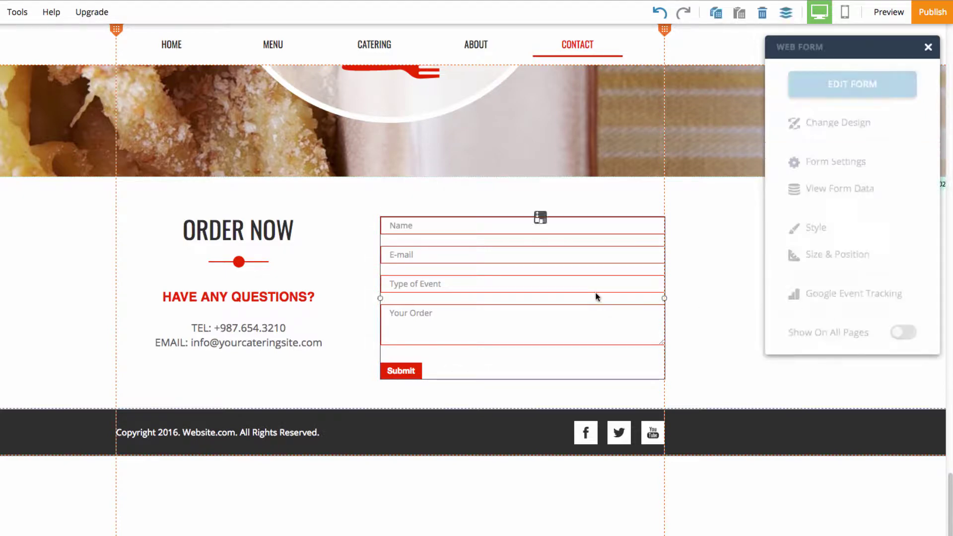
pyautogui.click(762, 13)
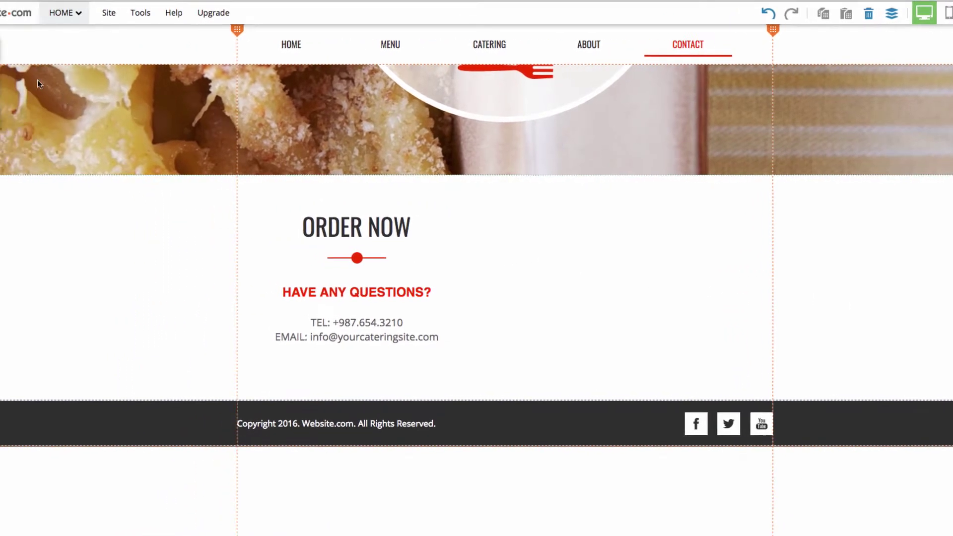
# Step: Add a Contact webform design and place it beside the ORDER NOW text
pyautogui.click(28, 58)
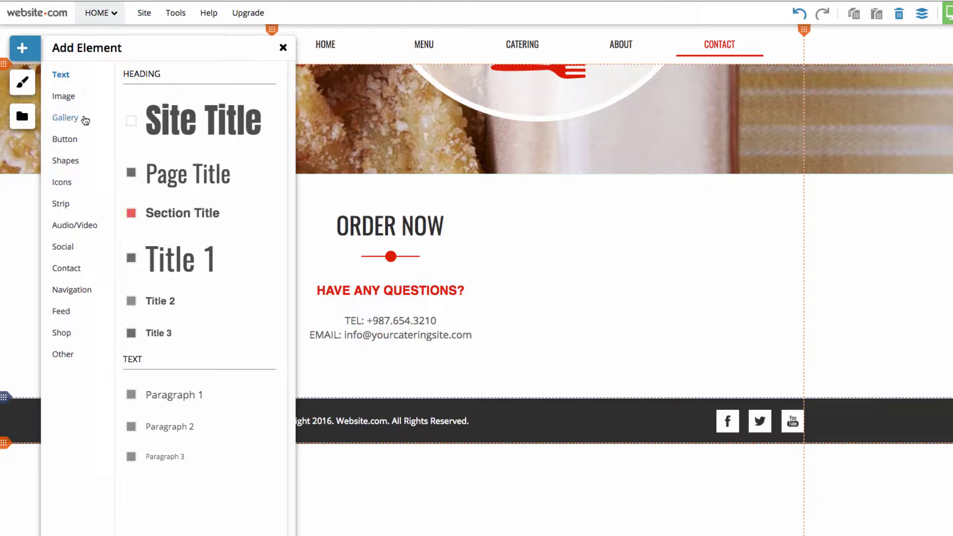
pyautogui.click(76, 276)
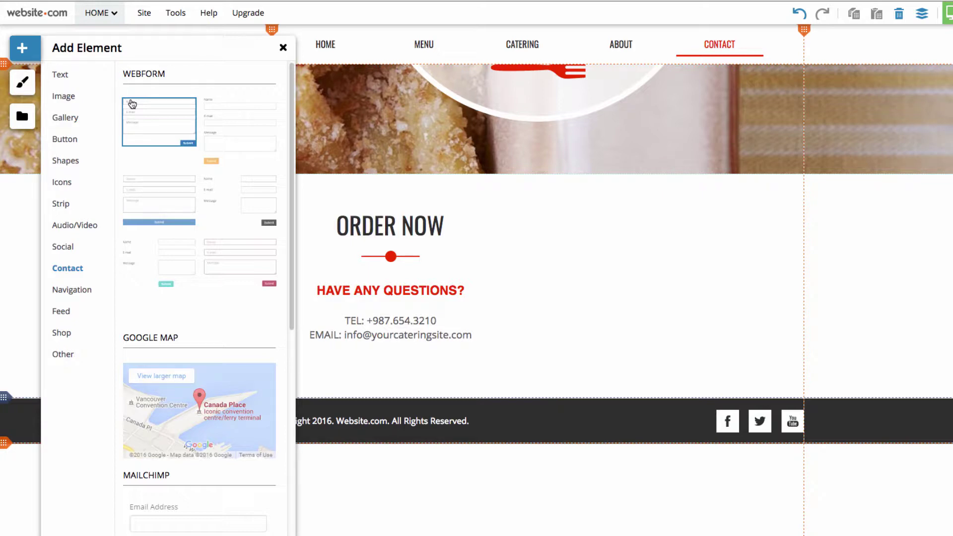
pyautogui.click(236, 248)
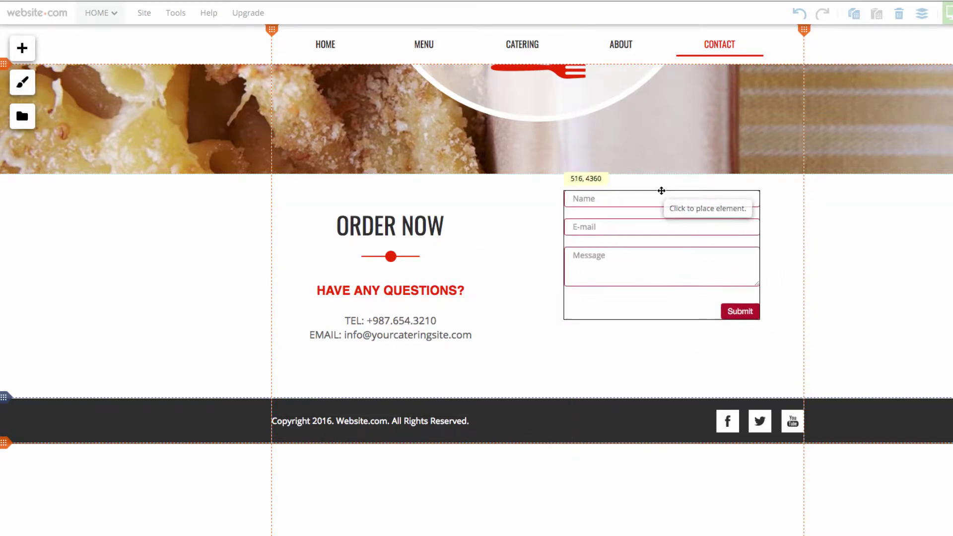
pyautogui.click(671, 190)
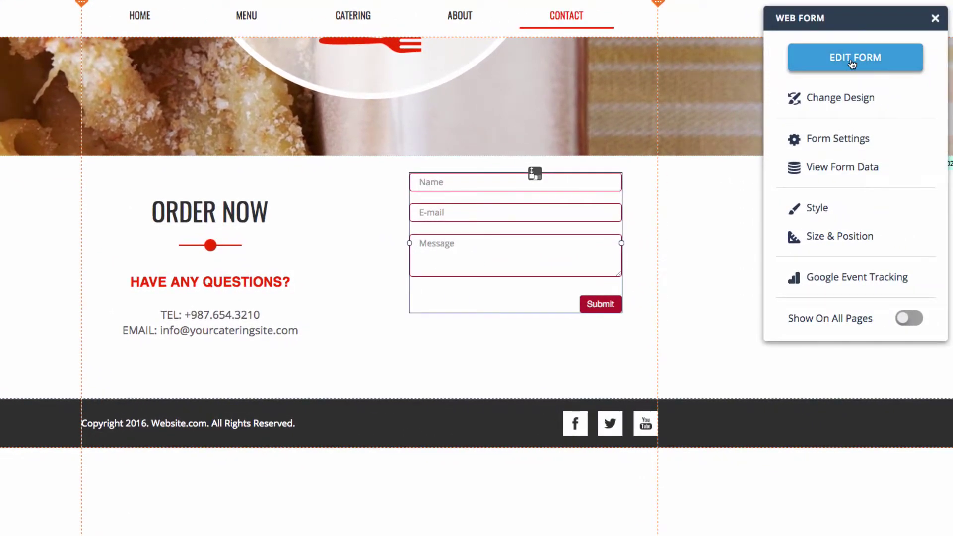
# Step: Open EDIT FORM for the selected web form to see its fields
pyautogui.click(851, 59)
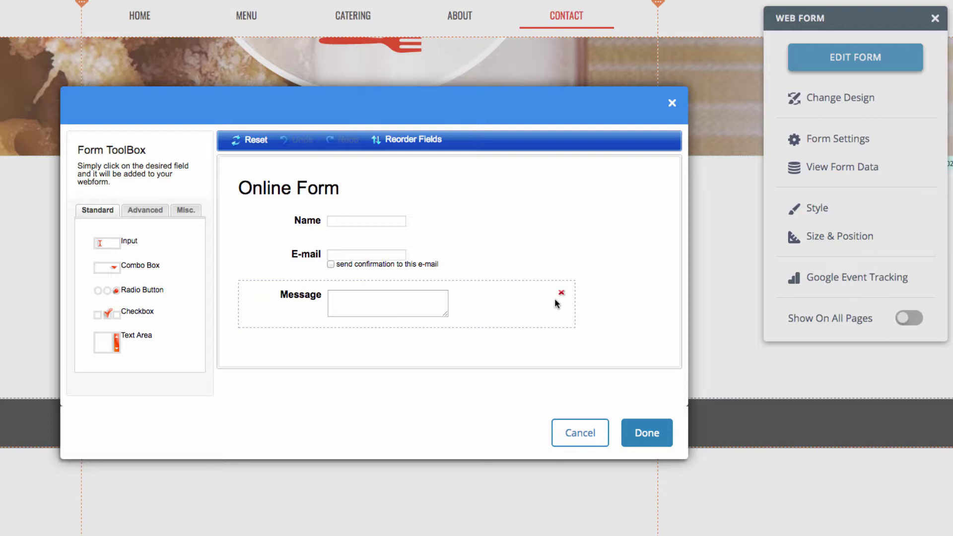
# Step: Replace the Message field with Checkbox and Text Area fields, then open the Check Box settings
pyautogui.click(561, 296)
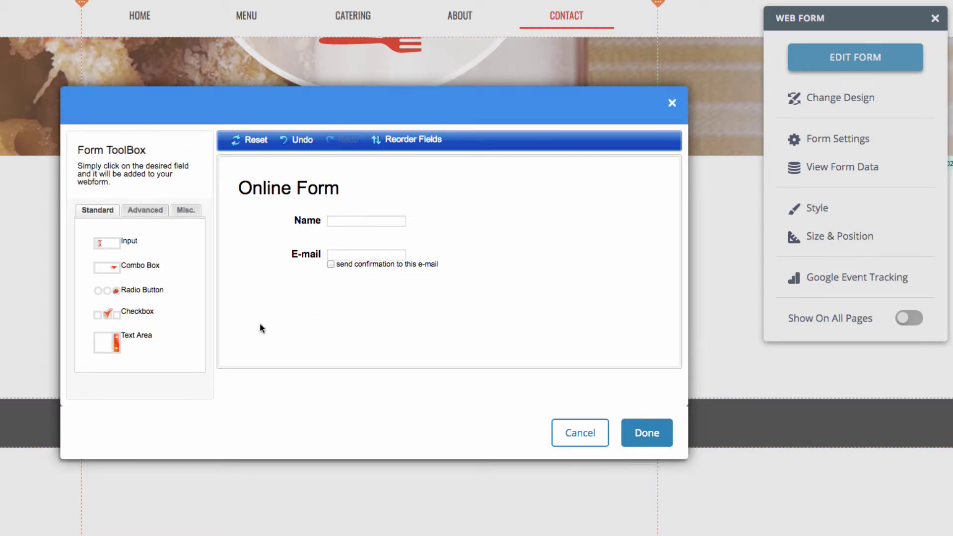
pyautogui.click(180, 321)
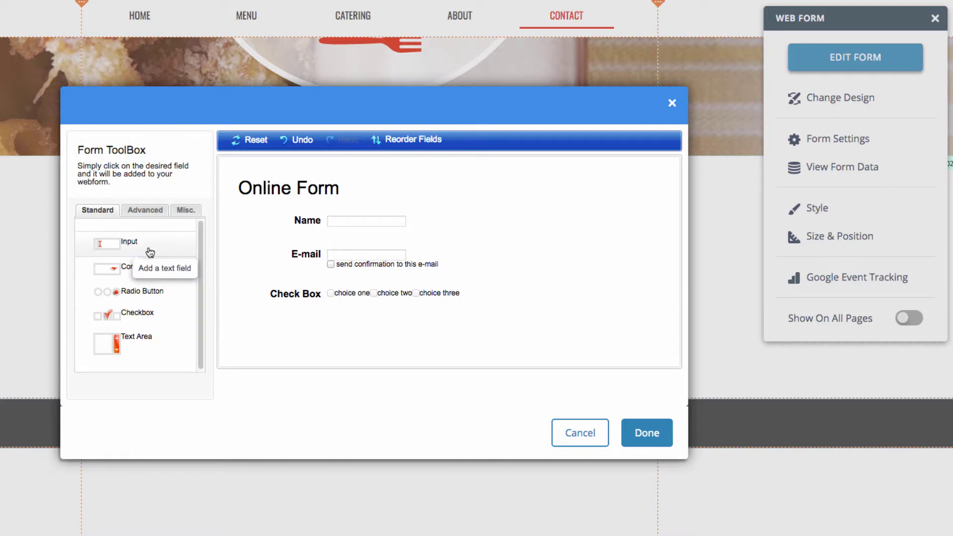
pyautogui.click(135, 340)
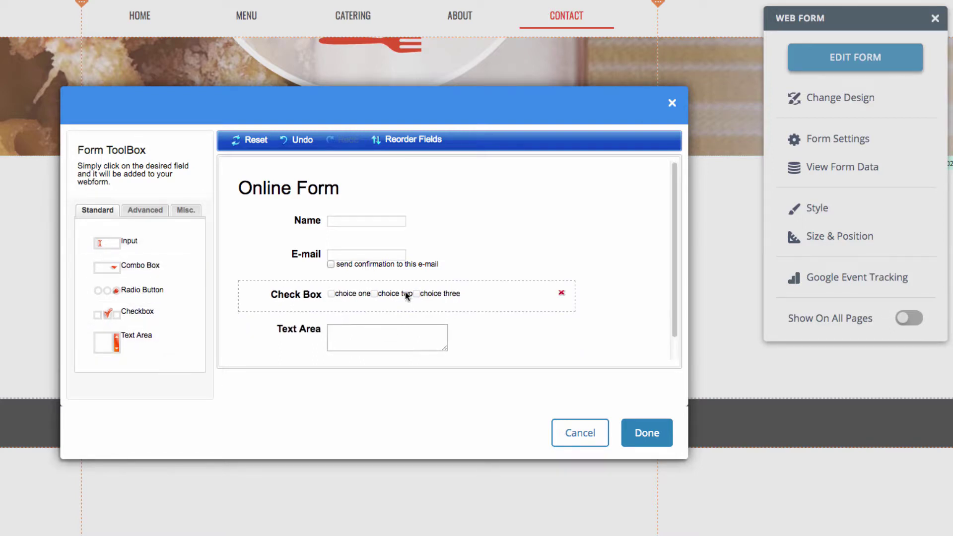
pyautogui.click(431, 142)
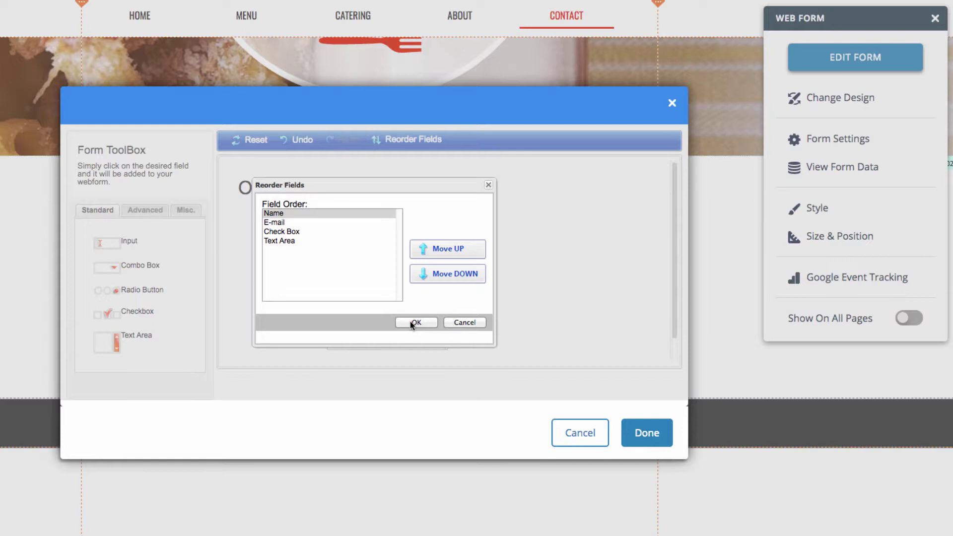
pyautogui.click(488, 185)
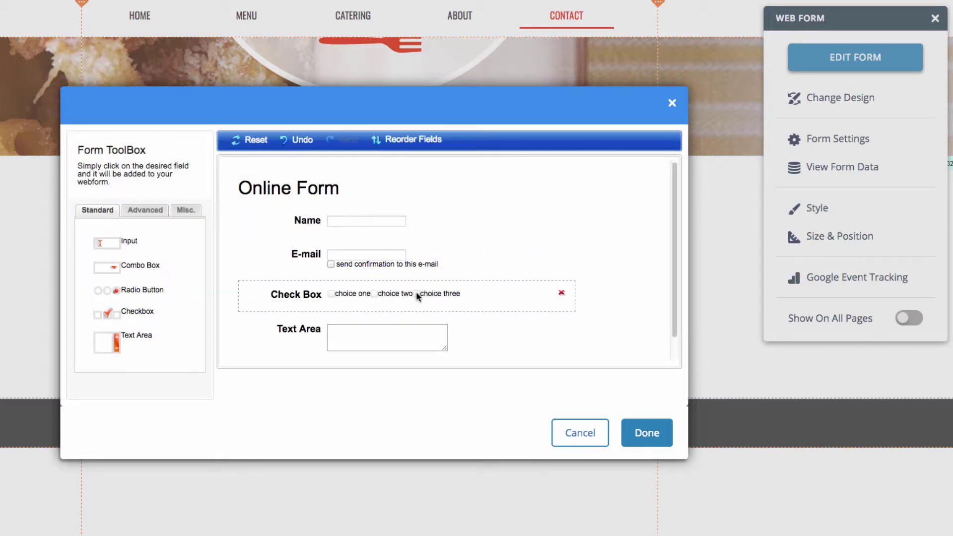
pyautogui.click(377, 303)
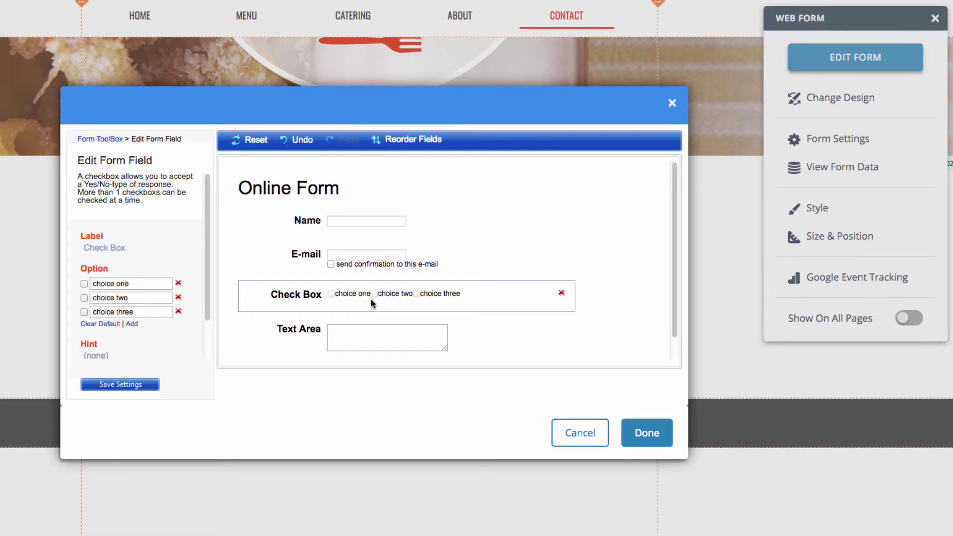
# Step: Label the checkbox 'Favorite Dessert?' with options Cupcakes, Ice Cream and Cakes, and save the settings
pyautogui.click(100, 249)
pyautogui.write('Favorite Dessert')
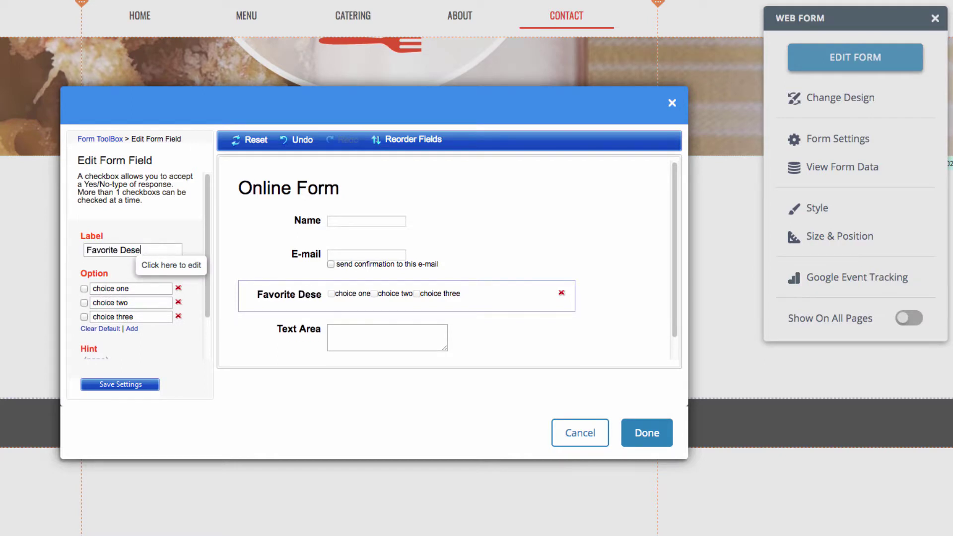
pyautogui.write('?')
pyautogui.press('Tab')
pyautogui.write('Cupcakes')
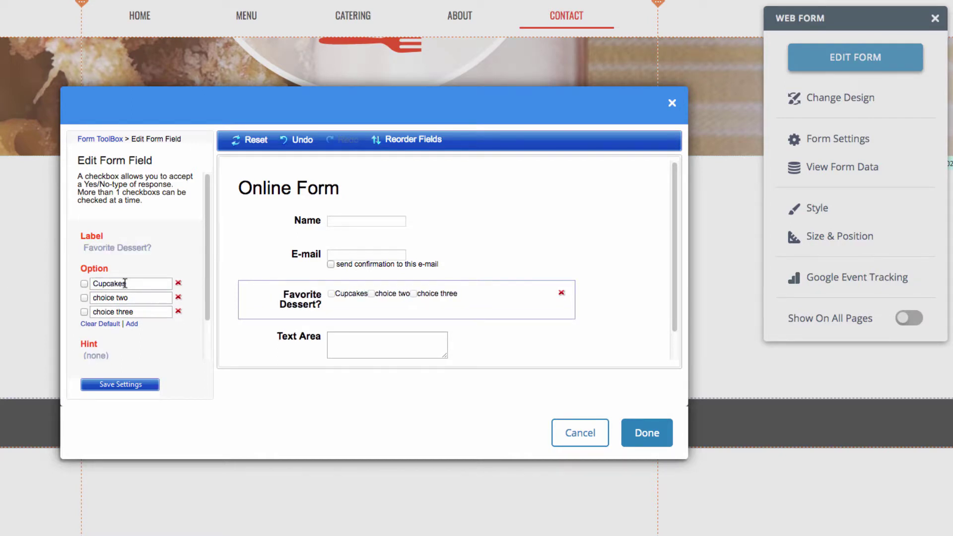
pyautogui.press('Tab')
pyautogui.write('Ice Cream')
pyautogui.press('Tab')
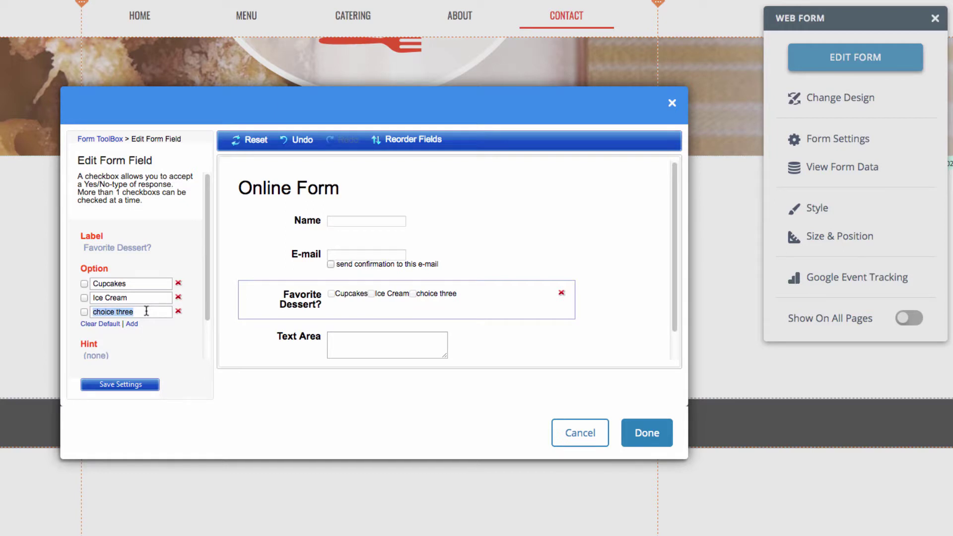
pyautogui.write('Cakes')
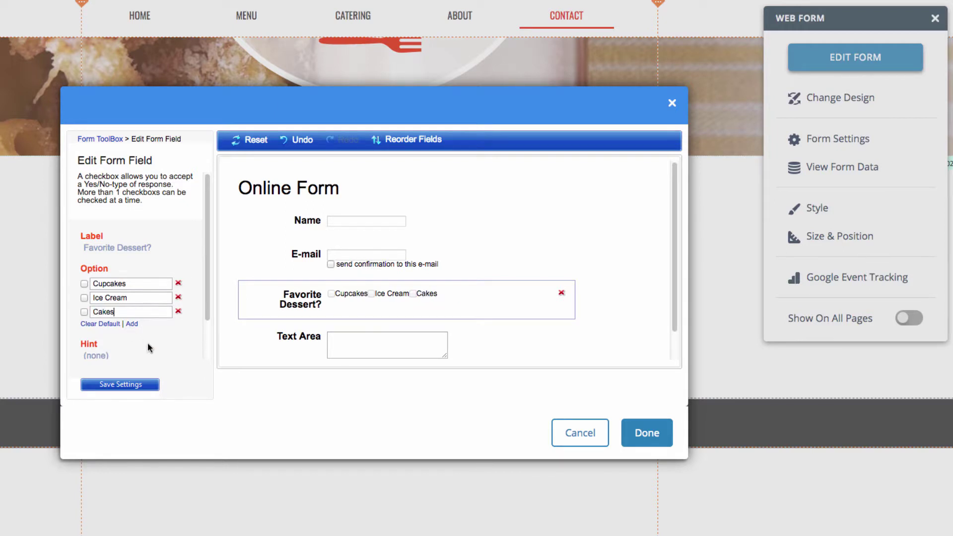
pyautogui.click(125, 386)
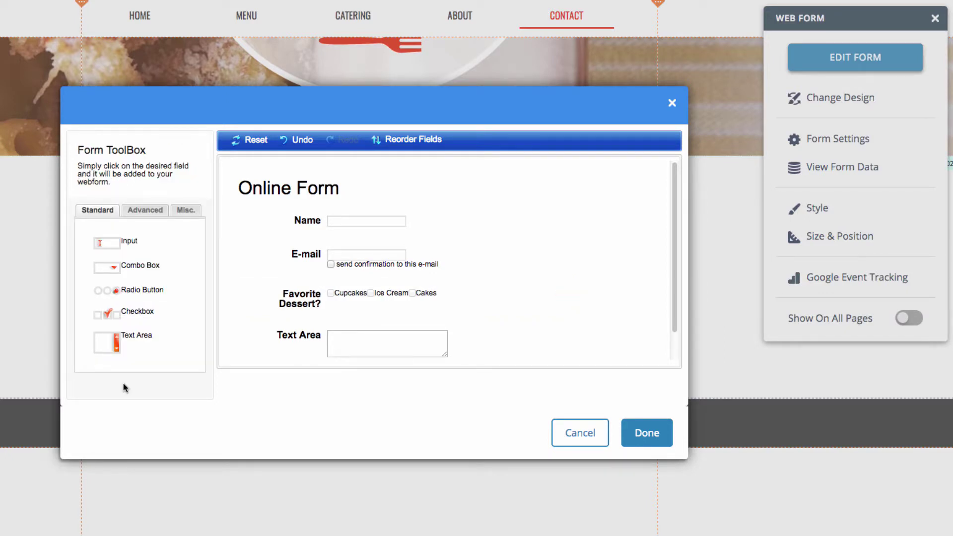
# Step: Relabel the Text Area field 'Your Order', set its size to Medium, and save
pyautogui.click(297, 353)
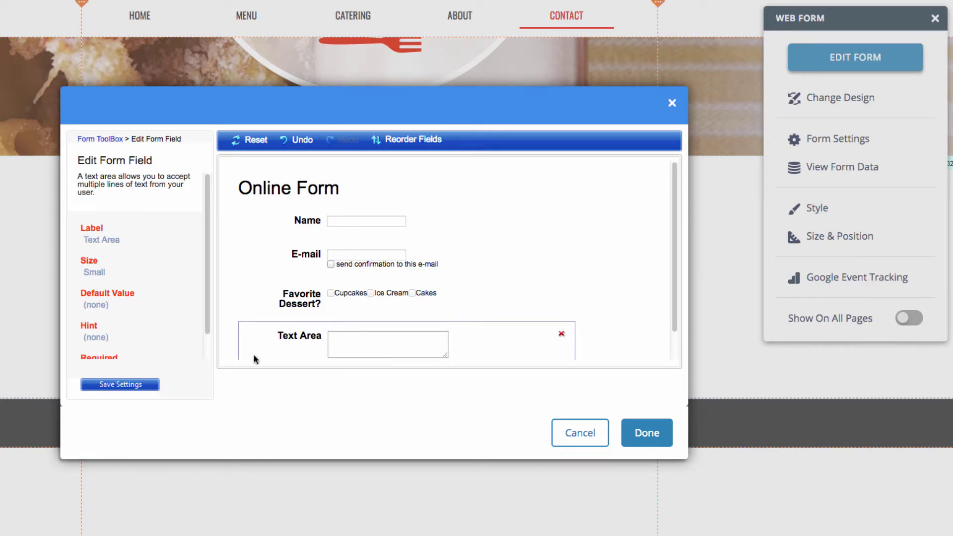
pyautogui.scroll(-2, 176, 338)
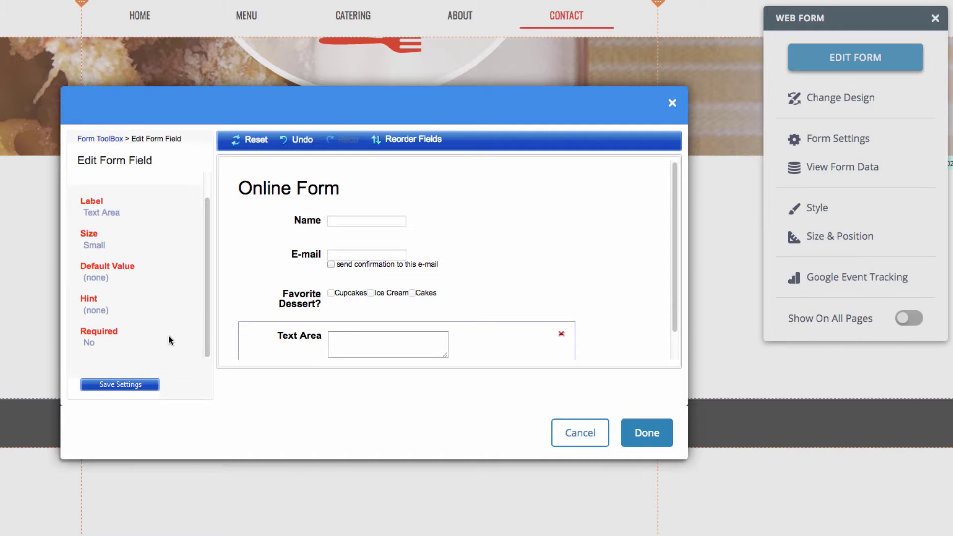
pyautogui.scroll(1, 168, 335)
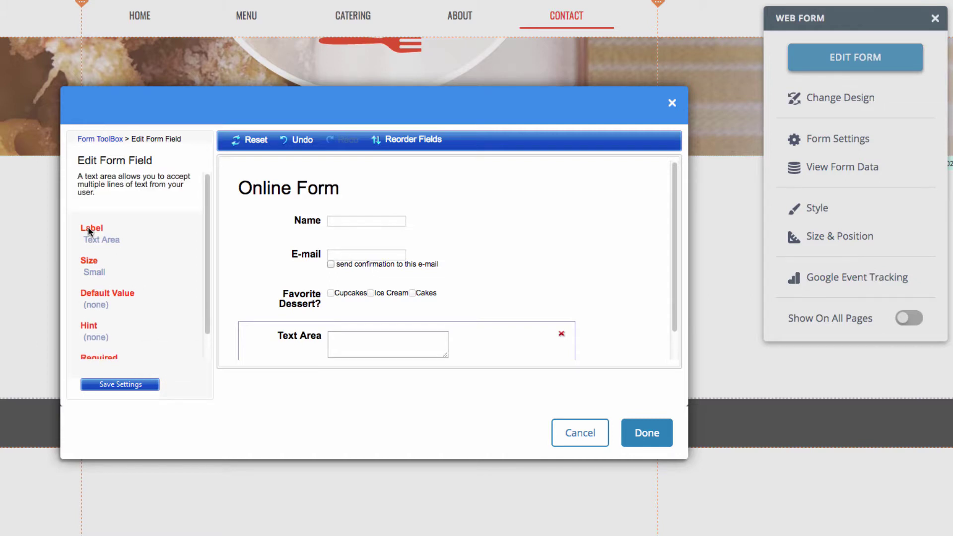
pyautogui.click(99, 239)
pyautogui.press('BackSpace')
pyautogui.press('BackSpace')
pyautogui.press('BackSpace')
pyautogui.press('BackSpace')
pyautogui.press('BackSpace')
pyautogui.press('BackSpace')
pyautogui.press('BackSpace')
pyautogui.press('BackSpace')
pyautogui.press('BackSpace')
pyautogui.write('Your Order')
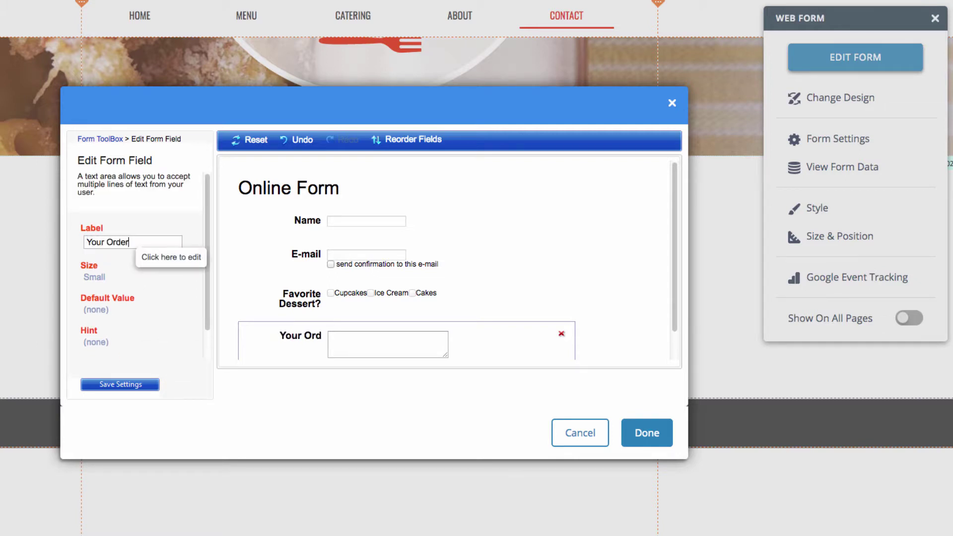
pyautogui.click(95, 276)
pyautogui.click(106, 274)
pyautogui.click(105, 284)
pyautogui.scroll(-1, 146, 347)
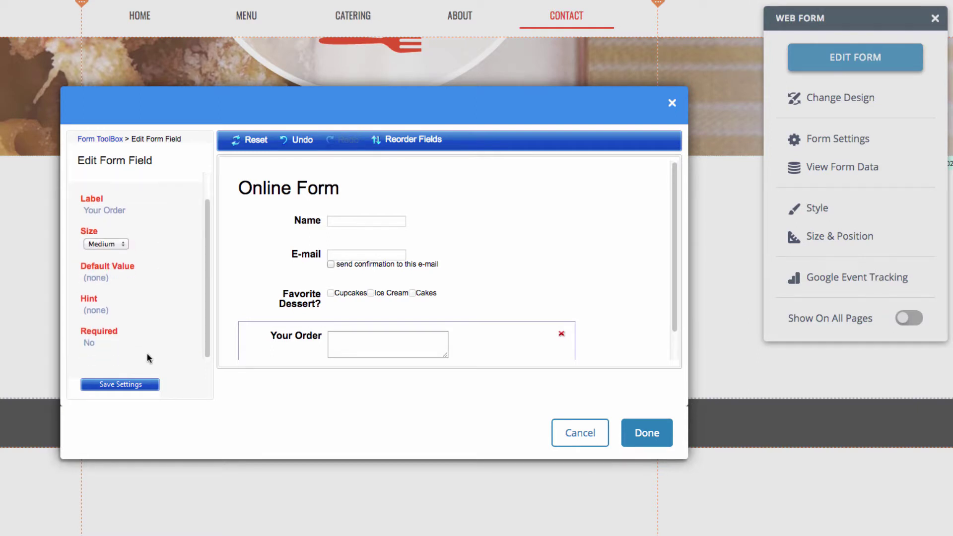
pyautogui.click(124, 389)
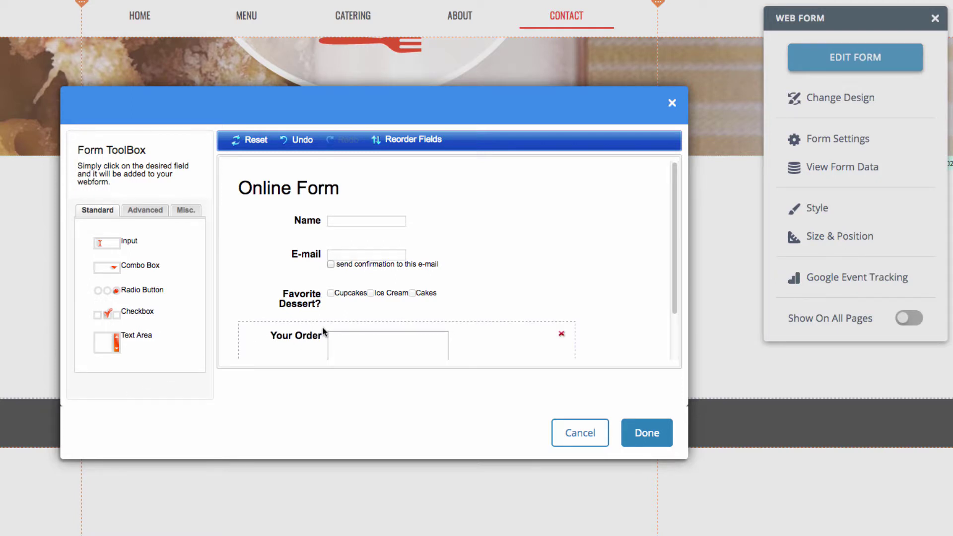
# Step: Close the form editor with Done, preview Change Design, and return to the Web Form options
pyautogui.click(644, 435)
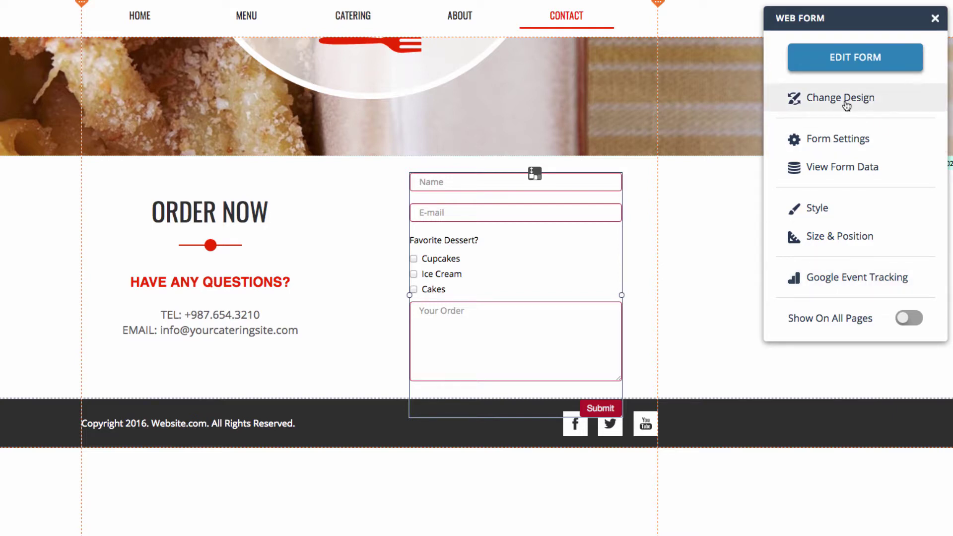
pyautogui.click(847, 104)
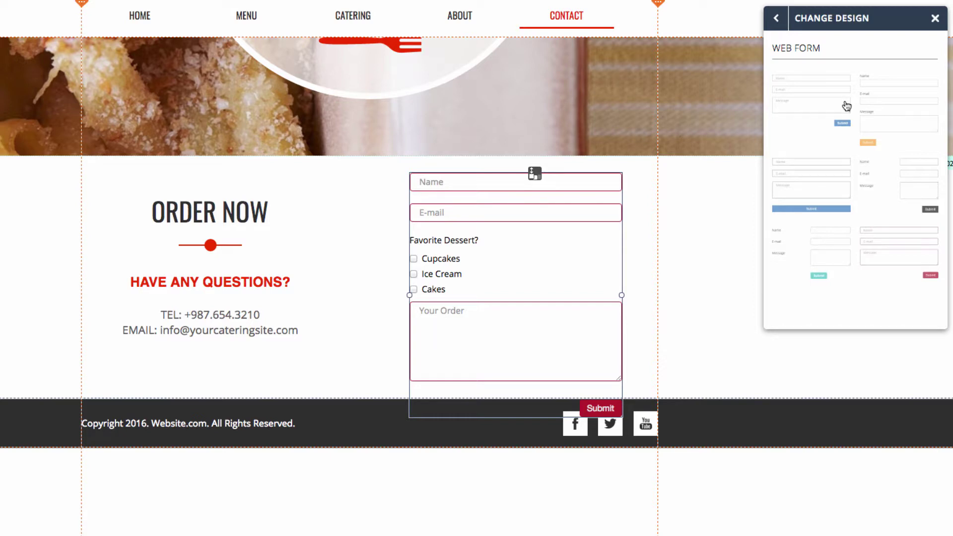
pyautogui.click(776, 18)
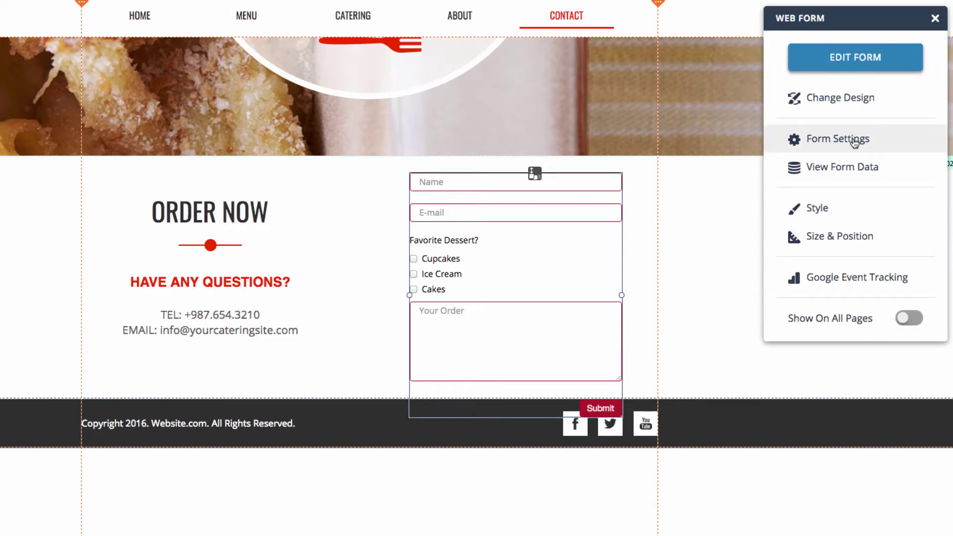
# Step: In Form Settings' Security tab, choose 'Yes, protect form with CAPTCHA' and confirm with Done
pyautogui.click(854, 141)
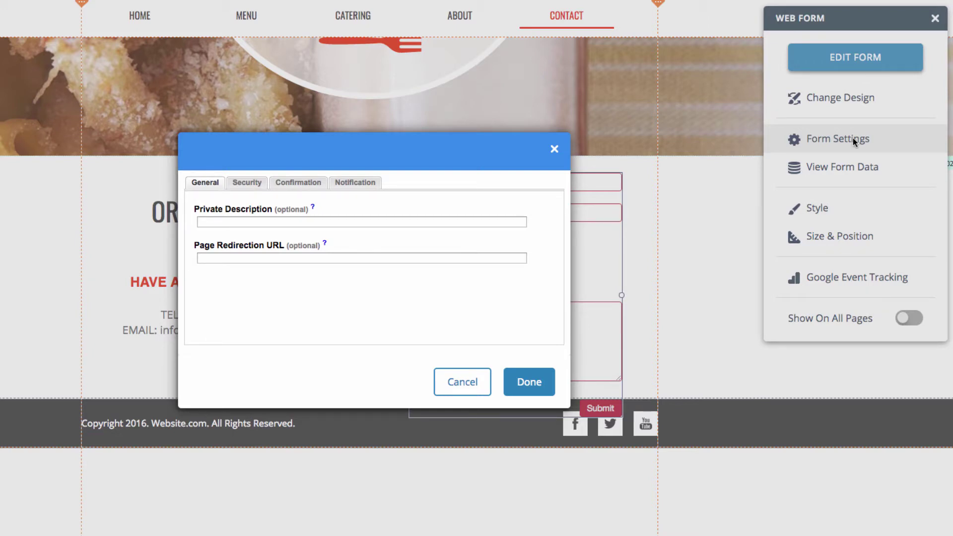
pyautogui.click(256, 184)
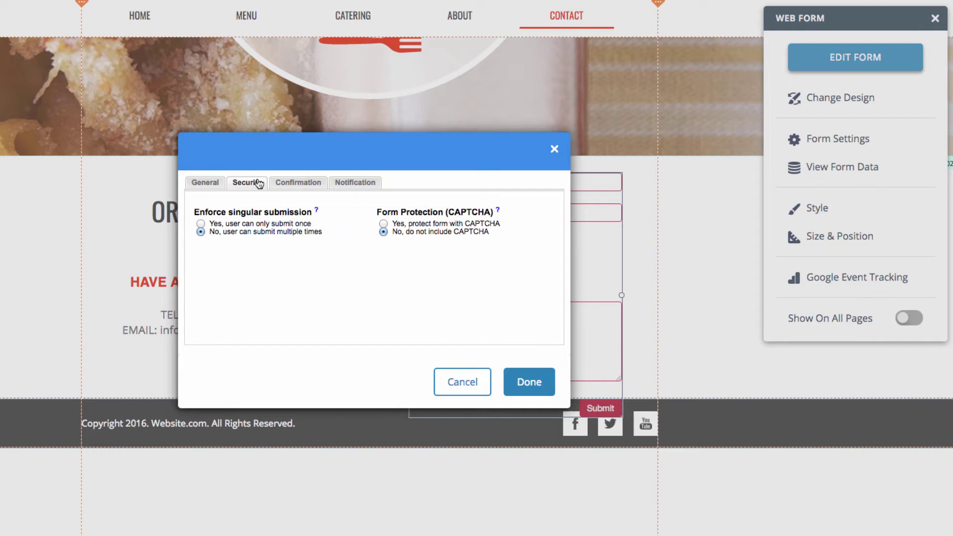
pyautogui.click(383, 224)
pyautogui.click(526, 380)
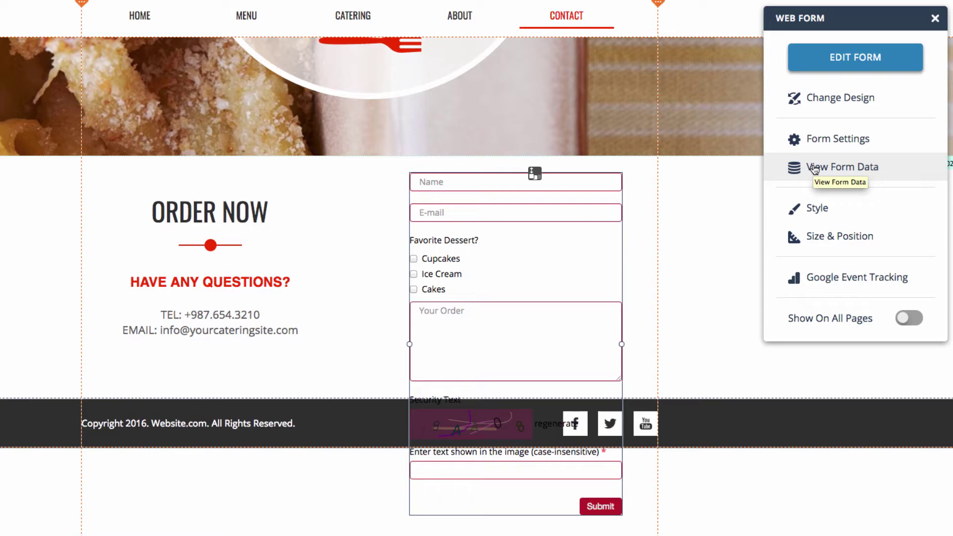
# Step: Apply the CLEAN display style to the form and drag the content section's bottom below it
pyautogui.click(819, 208)
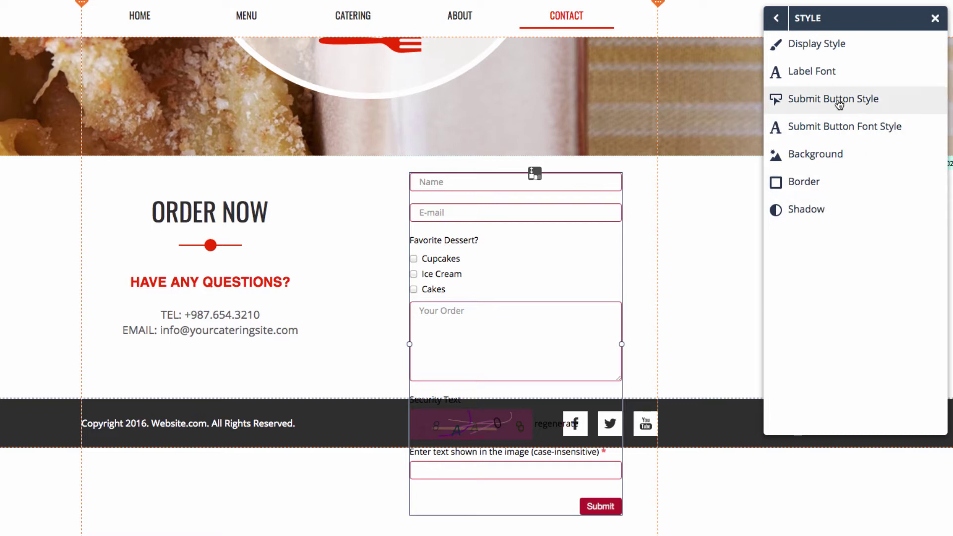
pyautogui.click(843, 53)
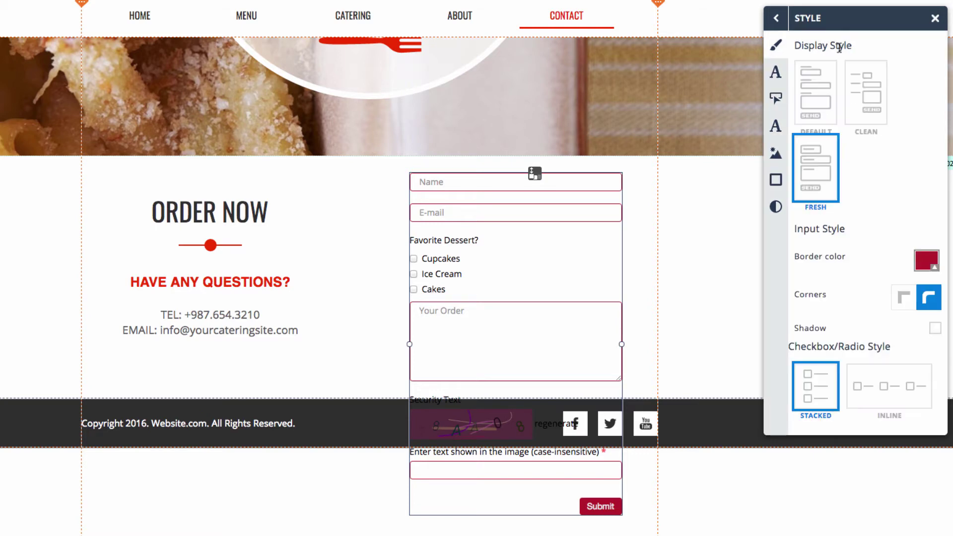
pyautogui.click(872, 110)
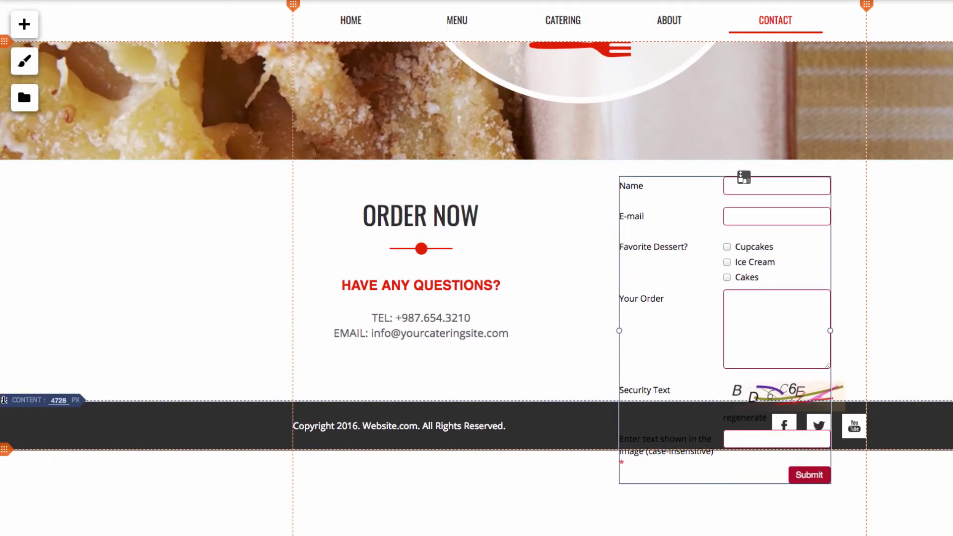
pyautogui.moveTo(14, 398); pyautogui.dragTo(14, 488)
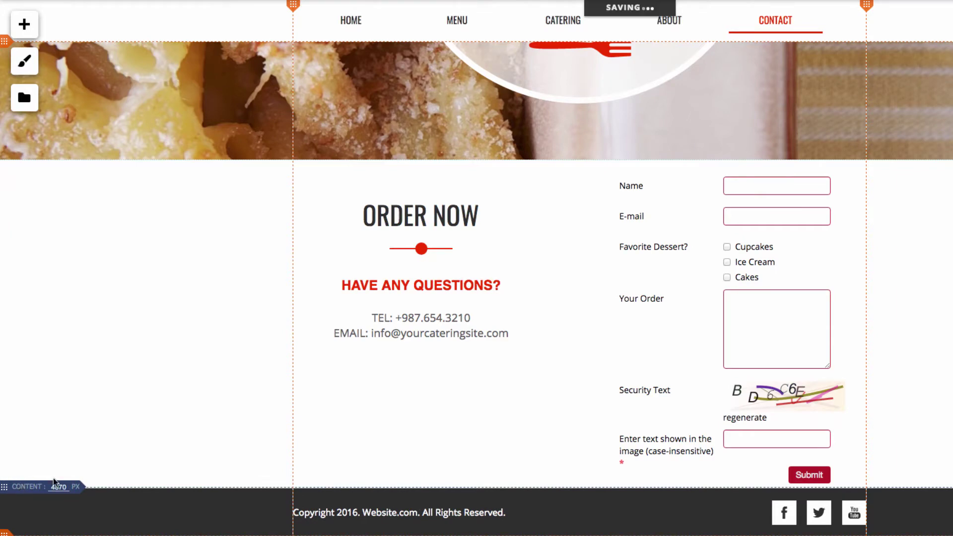
# Step: Select the form and open its Google Event Tracking settings from the Web Form menu
pyautogui.click(749, 277)
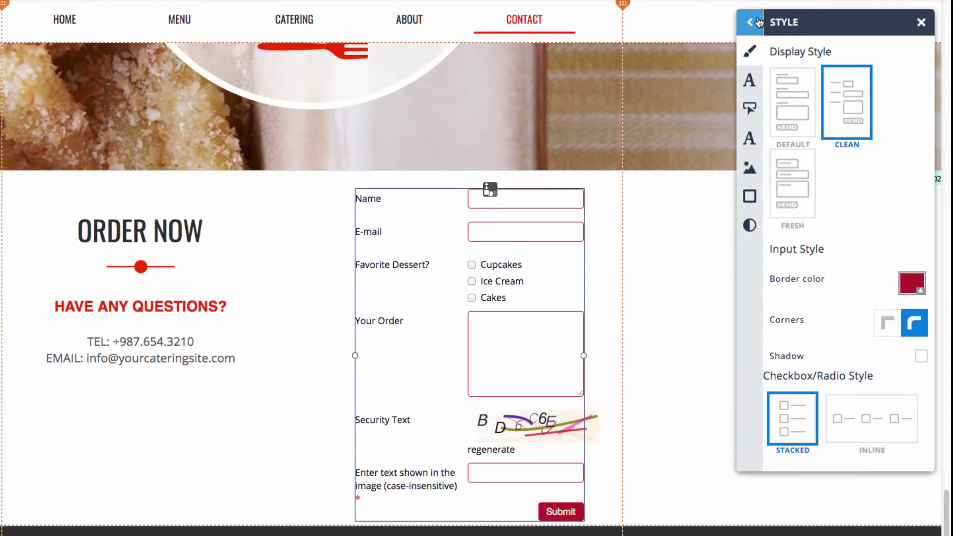
pyautogui.click(749, 22)
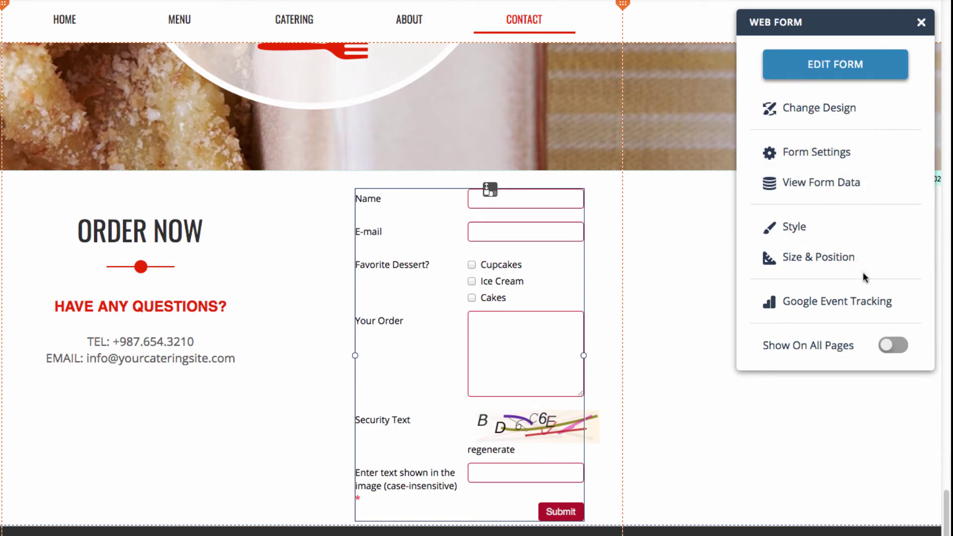
pyautogui.click(859, 301)
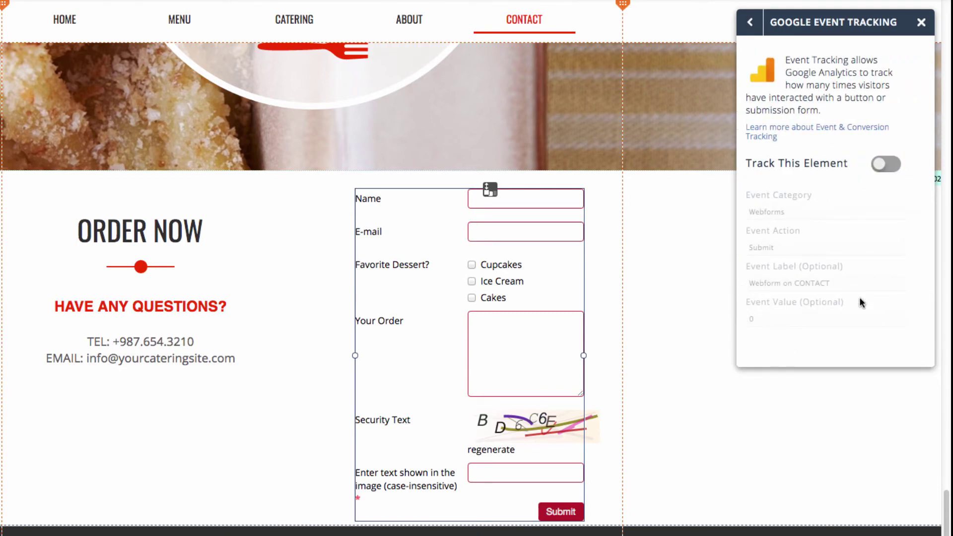